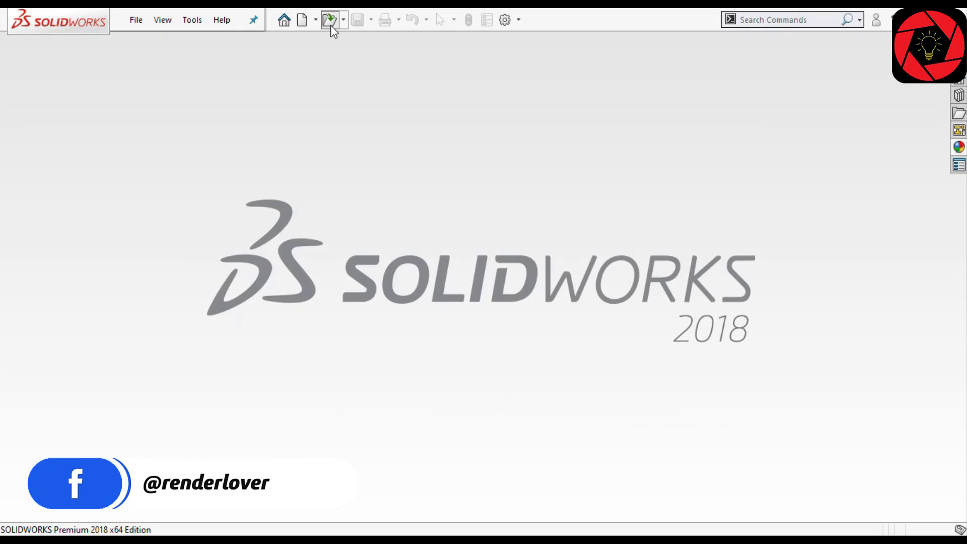
# Try opening part 2020.sldprt, which fails with a Future Version error
pyautogui.click(330, 21)
pyautogui.click(529, 149)
pyautogui.click(539, 417)
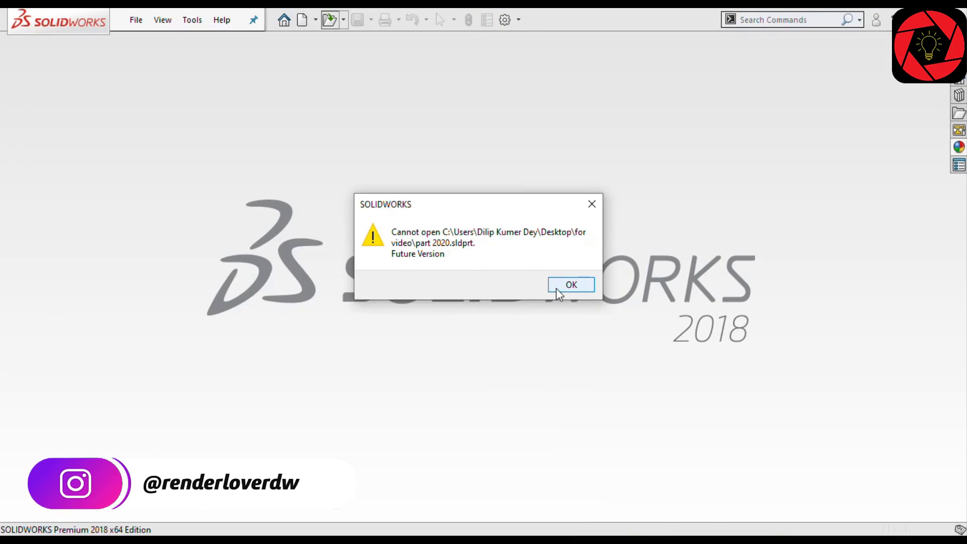
# Dismiss the error and open the part 2020 3D file using the All Files filter
pyautogui.click(558, 289)
pyautogui.click(336, 26)
pyautogui.click(556, 412)
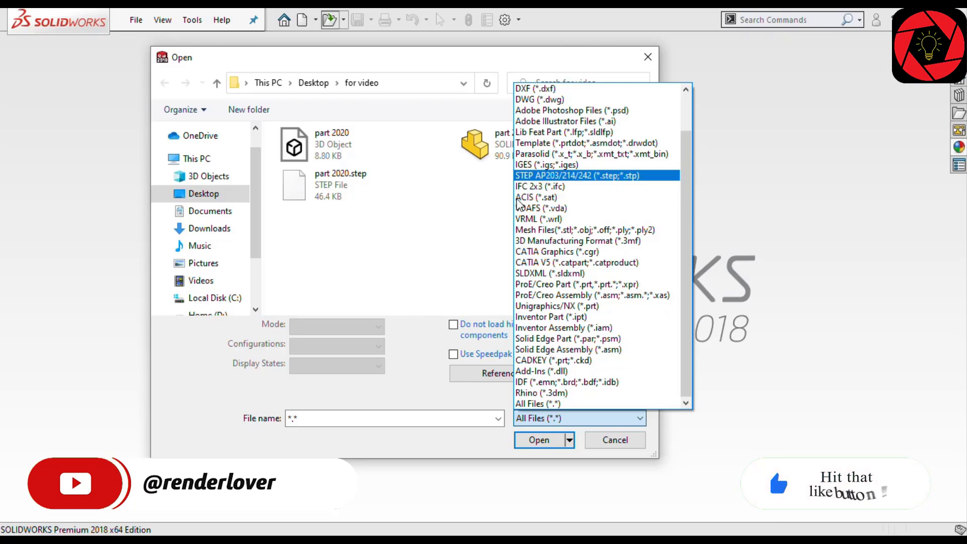
pyautogui.click(438, 216)
pyautogui.click(415, 154)
pyautogui.click(532, 418)
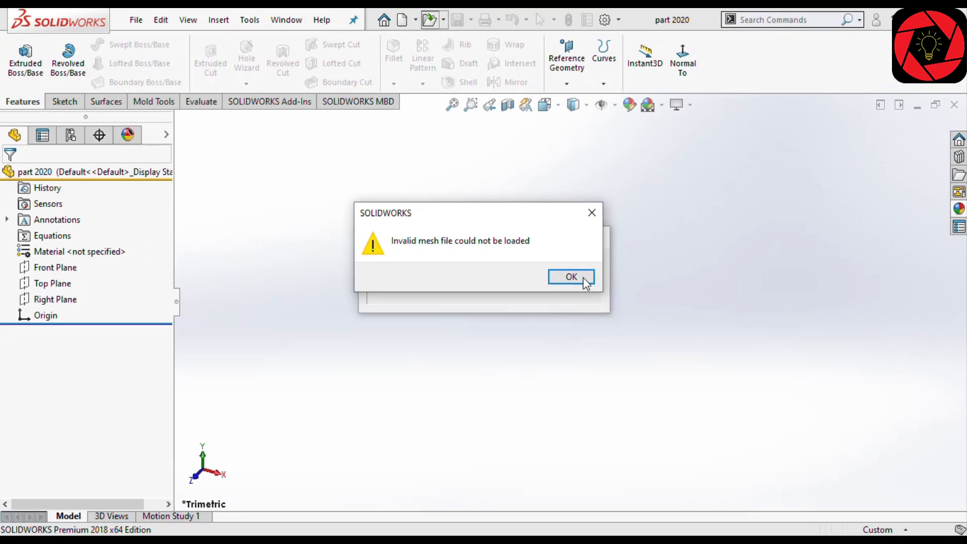
# Dismiss the warning and orbit the imported bracket to view its front and back
pyautogui.click(582, 283)
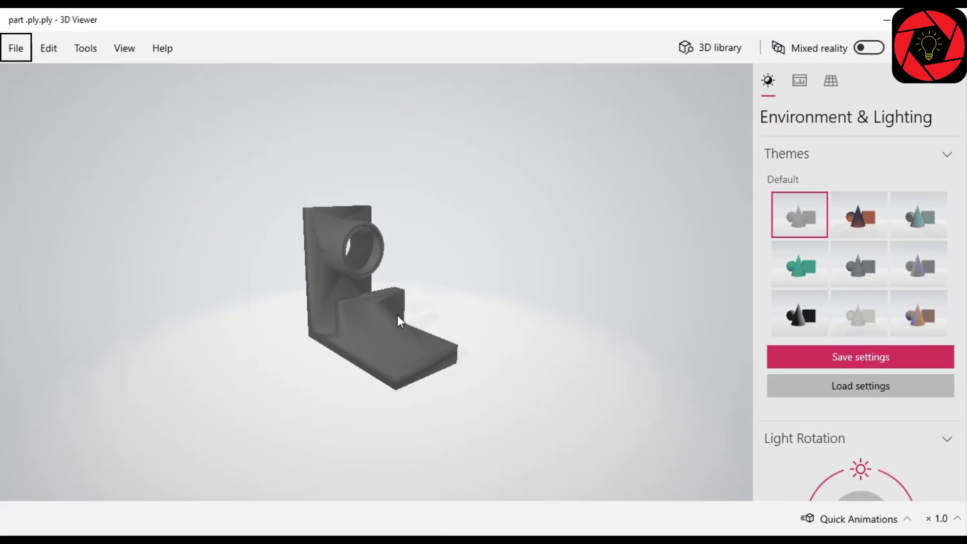
pyautogui.scroll(3, 391, 316)
pyautogui.moveTo(177, 159)
pyautogui.mouseDown()
pyautogui.moveTo(424, 452)
pyautogui.moveTo(451, 454)
pyautogui.mouseUp()
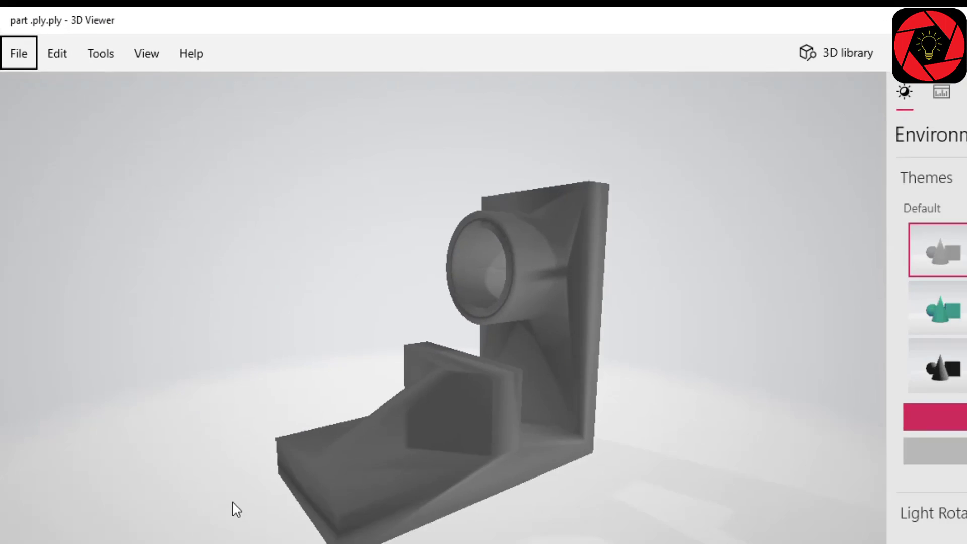
pyautogui.moveTo(232, 509)
pyautogui.mouseDown()
pyautogui.moveTo(151, 423)
pyautogui.moveTo(113, 421)
pyautogui.moveTo(364, 403)
pyautogui.moveTo(368, 394)
pyautogui.moveTo(329, 408)
pyautogui.moveTo(327, 442)
pyautogui.moveTo(444, 483)
pyautogui.moveTo(346, 451)
pyautogui.mouseUp()
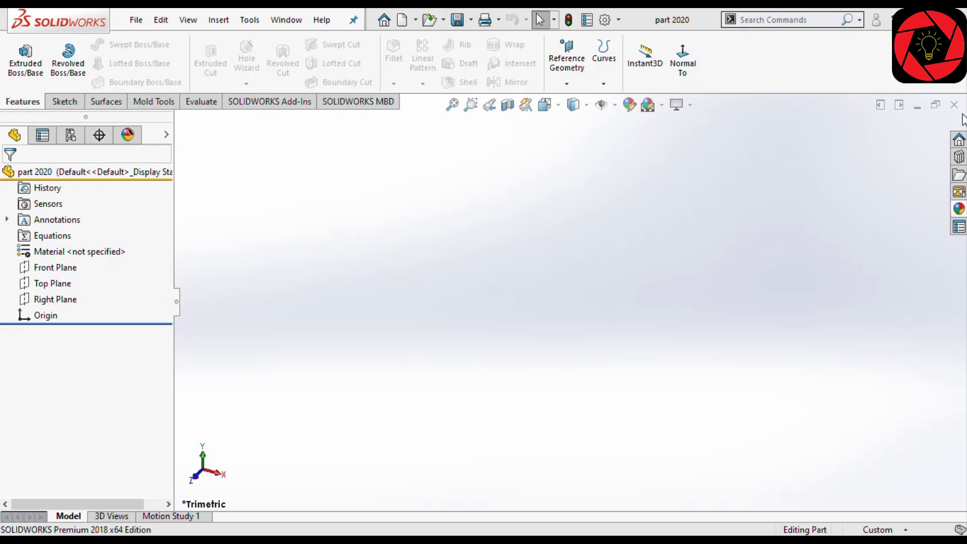
# Close the current part and open part 2020.step
pyautogui.click(955, 105)
pyautogui.click(331, 20)
pyautogui.click(354, 194)
pyautogui.click(539, 418)
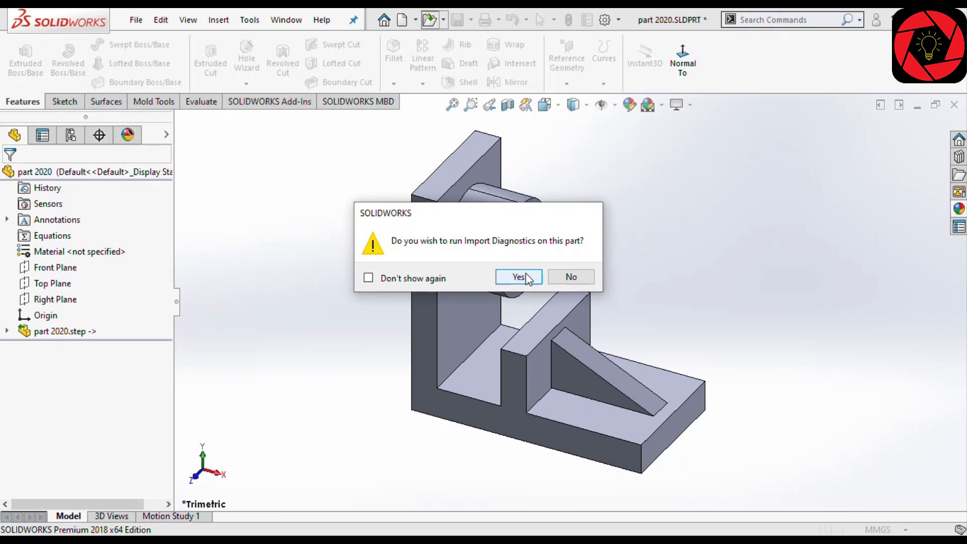
# Run Import Diagnostics on the body, then expand the STEP node to show the solid
pyautogui.click(525, 275)
pyautogui.click(9, 177)
pyautogui.click(7, 332)
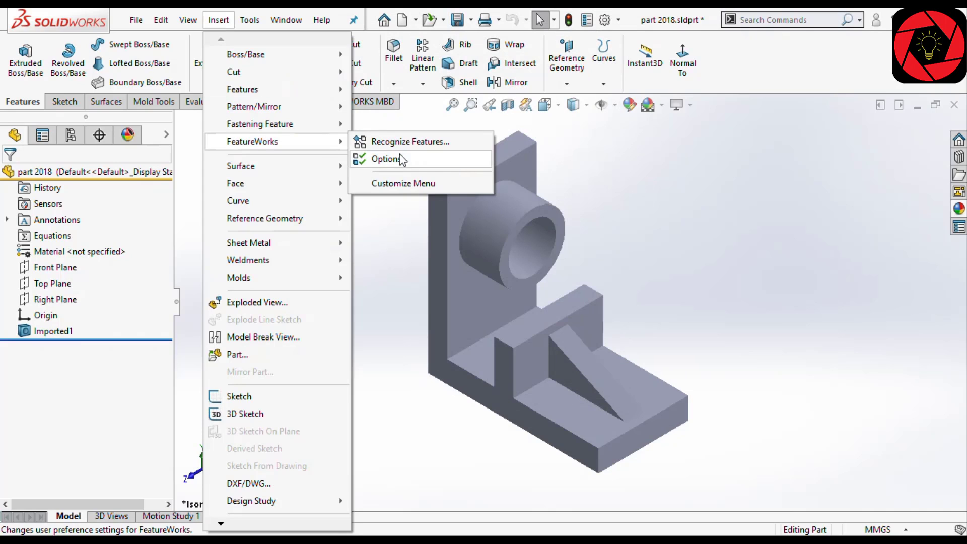
# Start FeatureWorks Recognize Features on the imported bracket body
pyautogui.click(420, 144)
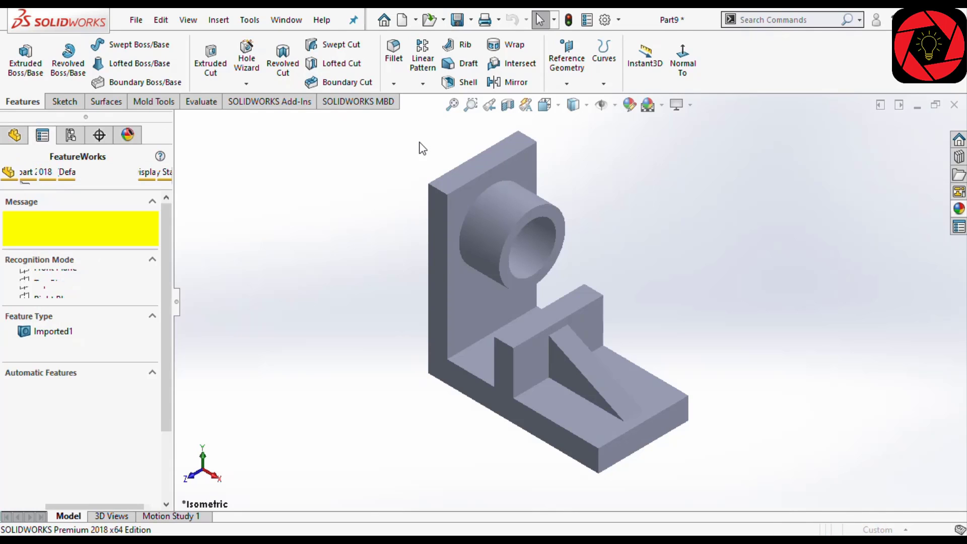
pyautogui.scroll(-3, 89, 364)
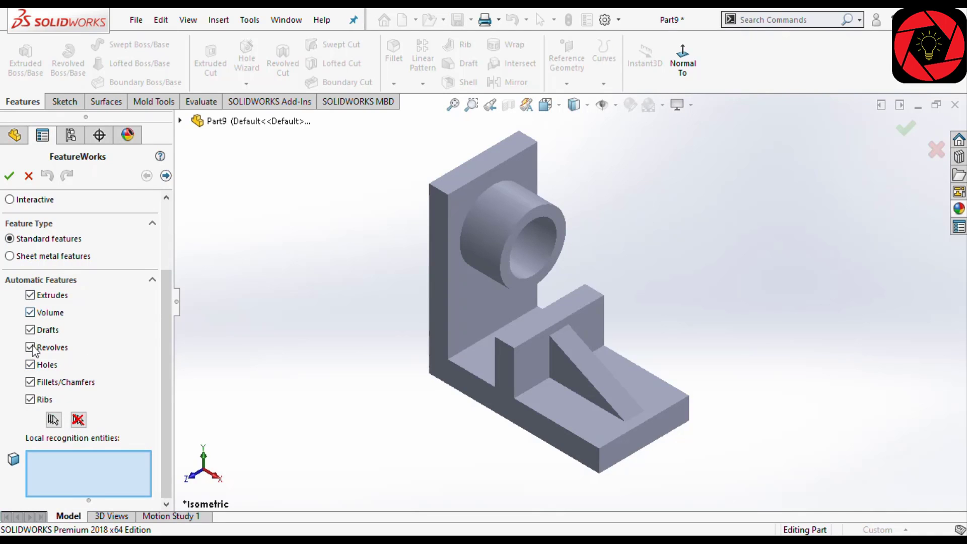
pyautogui.scroll(3, 90, 259)
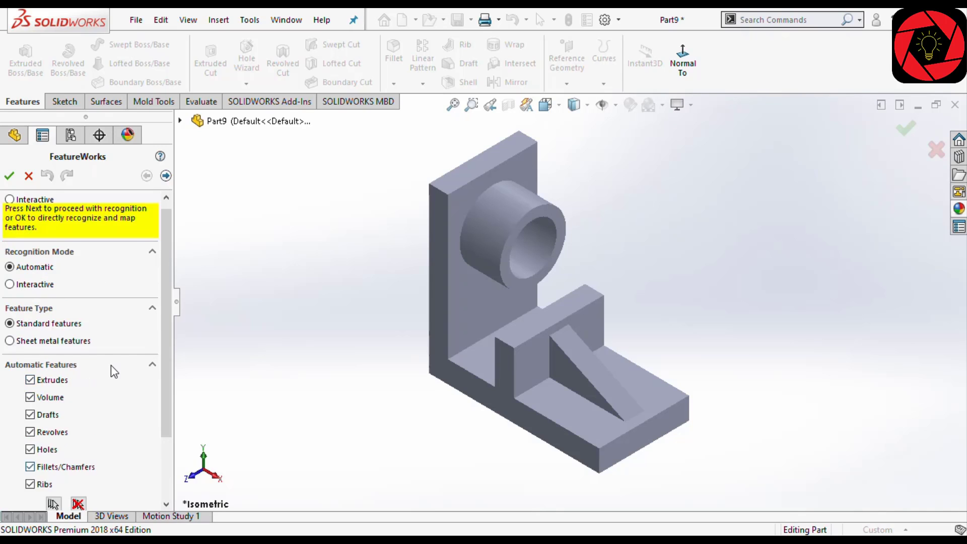
# Run automatic recognition with all standard feature types checked
pyautogui.click(10, 177)
# Hide Plane2 and orbit the bracket to inspect the recognized rib face
pyautogui.click(678, 352)
pyautogui.click(744, 305)
pyautogui.moveTo(745, 307)
pyautogui.mouseDown(button='middle')
pyautogui.moveTo(641, 324)
pyautogui.moveTo(689, 322)
pyautogui.mouseUp(button='middle')
pyautogui.click(583, 358)
pyautogui.moveTo(581, 358); pyautogui.dragTo(605, 346, button='middle')
pyautogui.scroll(-2, 652, 315)
pyautogui.click(651, 315)
pyautogui.scroll(1, 662, 295)
pyautogui.moveTo(637, 263); pyautogui.dragTo(657, 256, button='middle')
# Apply Polished Steel, then check the back face, hole and side face features
pyautogui.click(959, 209)
pyautogui.doubleClick(790, 356)
pyautogui.click(485, 290)
pyautogui.moveTo(481, 261); pyautogui.dragTo(543, 243, button='middle')
pyautogui.click(538, 243)
pyautogui.click(436, 293)
pyautogui.click(734, 363)
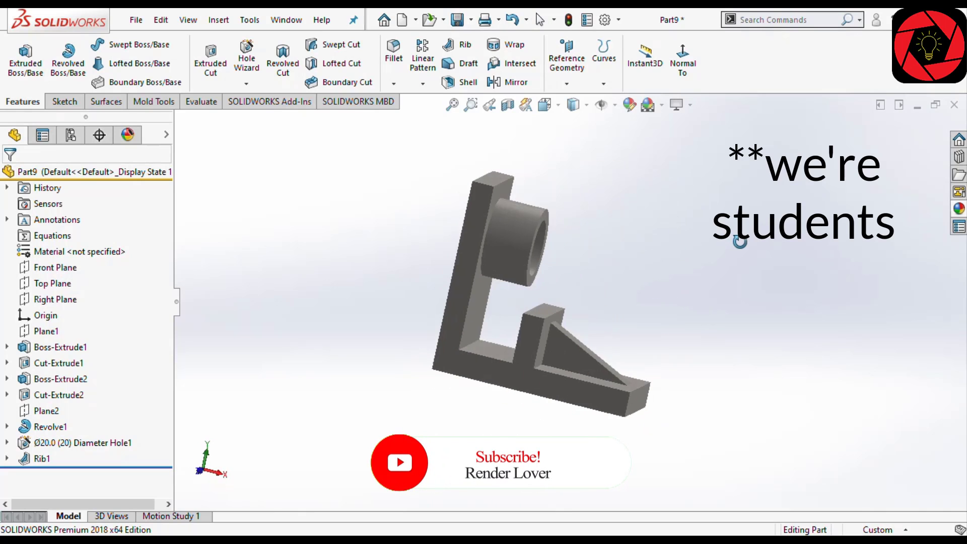